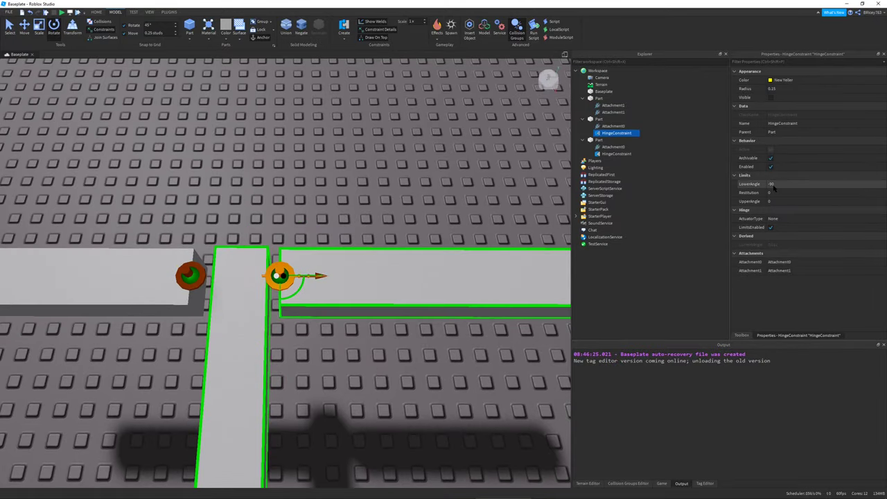
Adjust the angle limits of the hinge constraint joining the arm to the central beam.
key(Up)
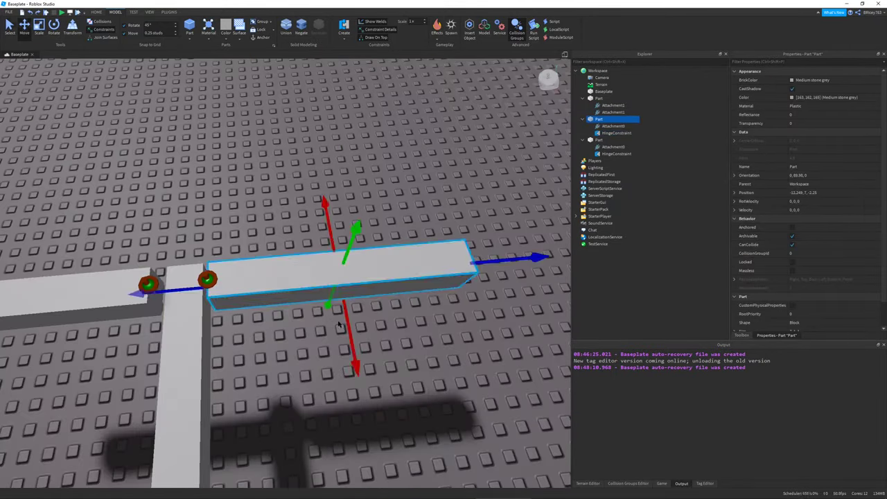
key(Down)
click(344, 351)
click(776, 200)
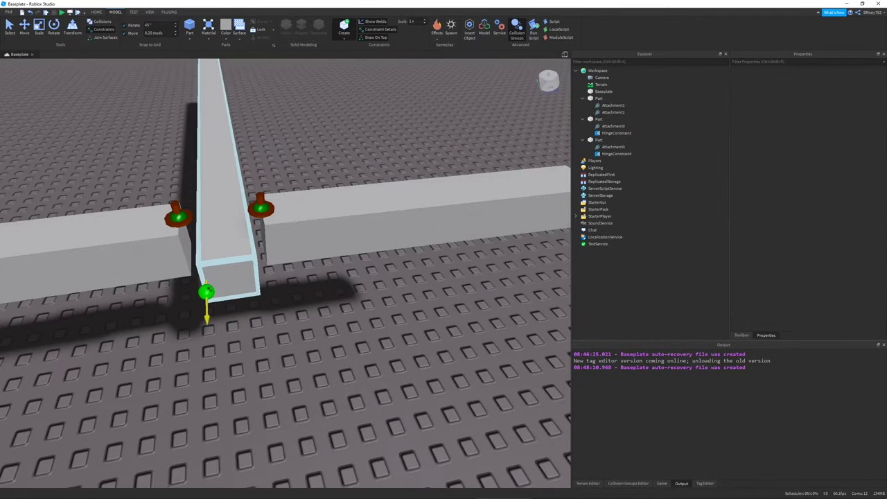
Insert a new block part into the workspace for the ballista.
click(190, 28)
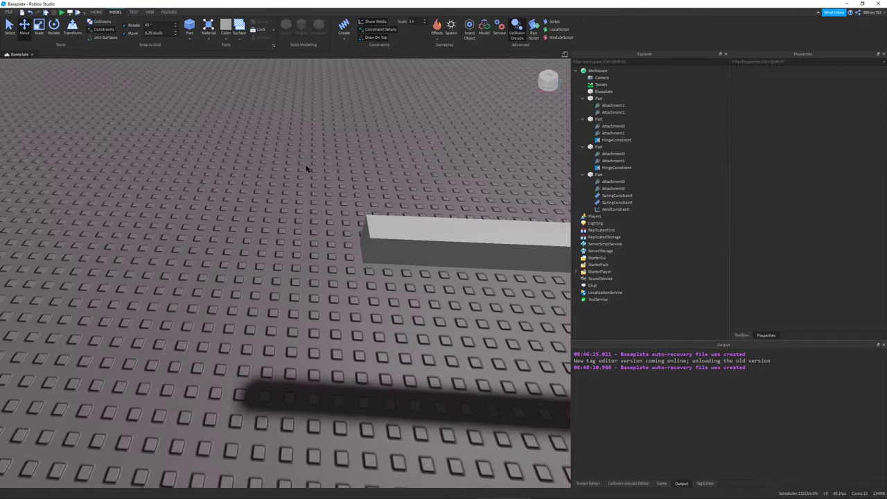
click(279, 236)
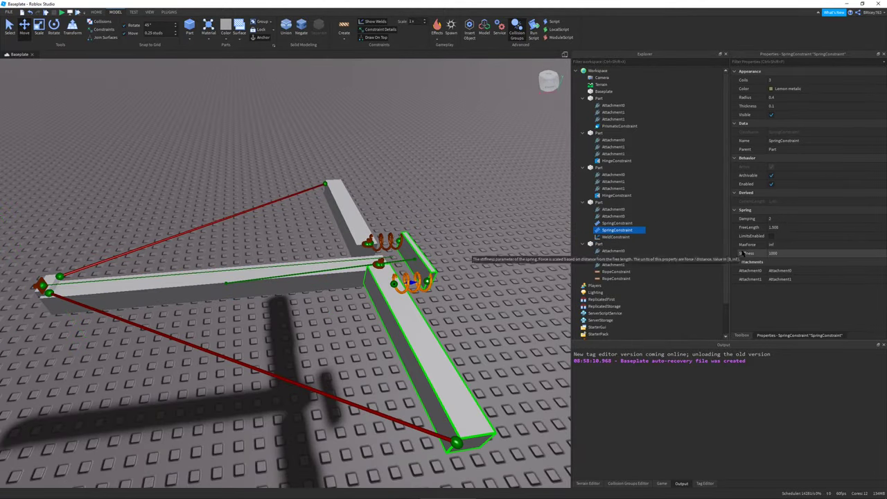
Edit the spring constraint's free length and set the prismatic constraint's actuator type to Motor.
click(777, 228)
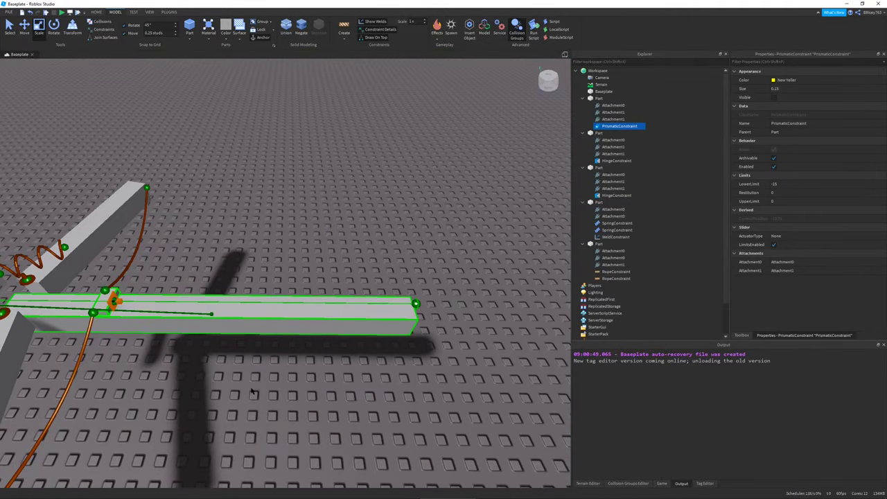
click(787, 235)
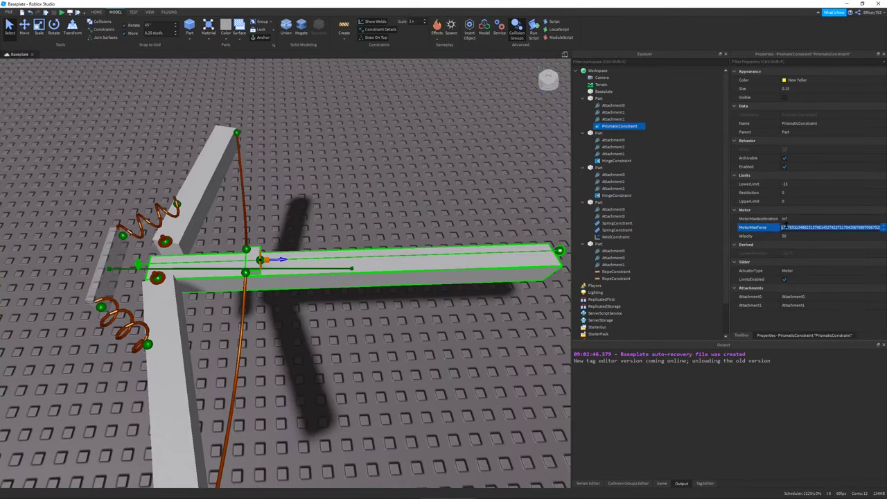
click(788, 270)
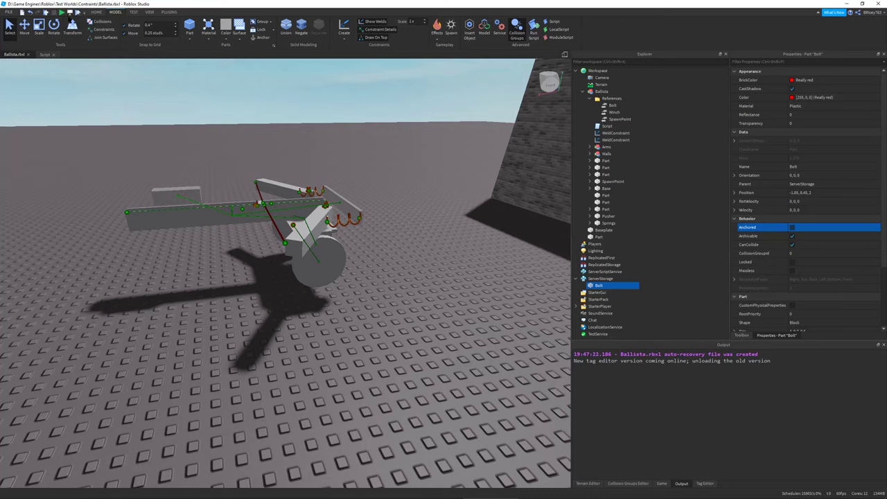
Run the simulation and examine the ballista firing its bolts at the wall from several angles.
click(61, 13)
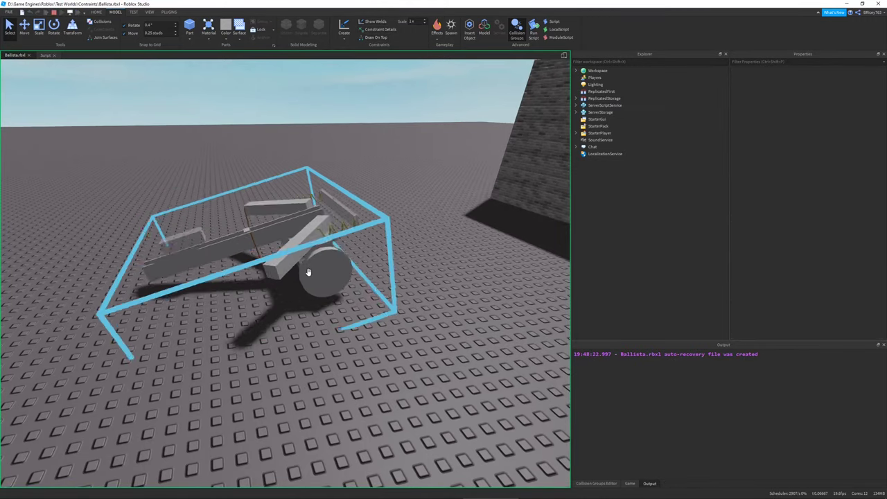
right_drag(378, 360, 378, 361)
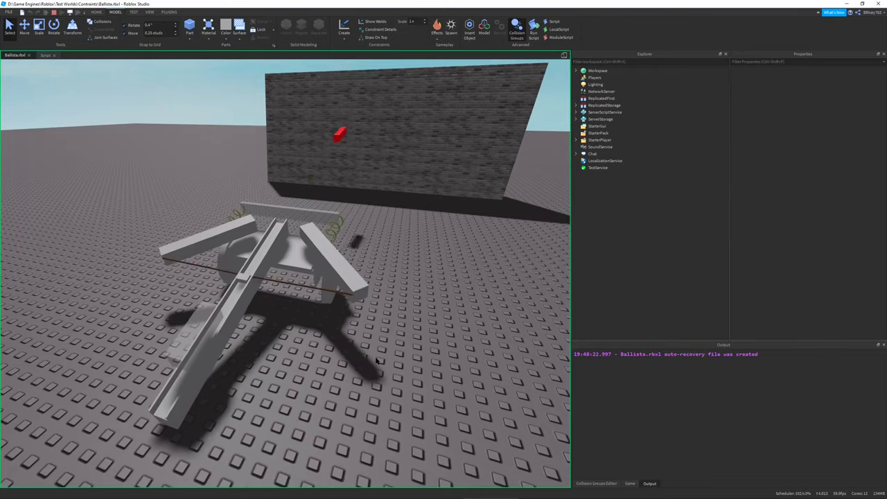
right_drag(378, 361, 378, 361)
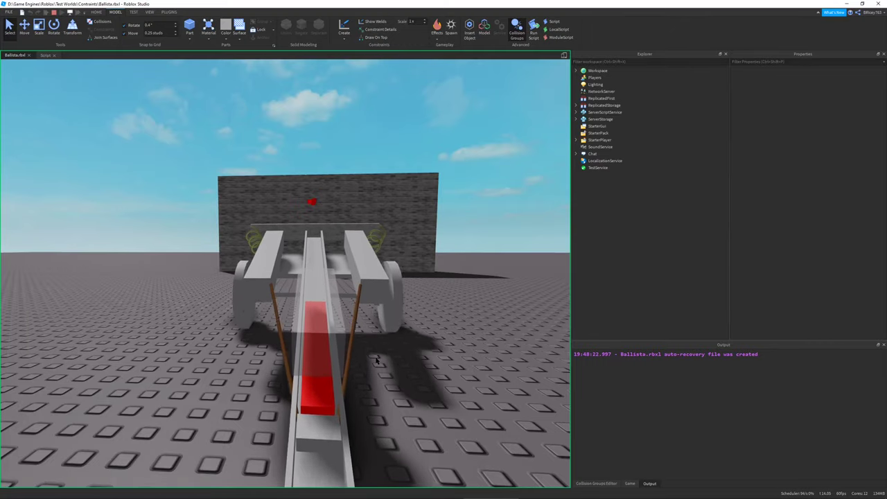
right_drag(378, 361, 378, 361)
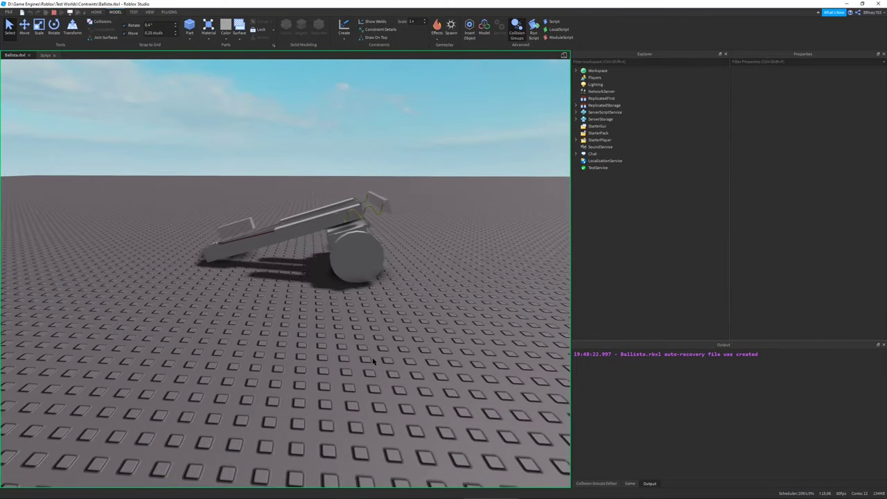
right_drag(373, 360, 368, 294)
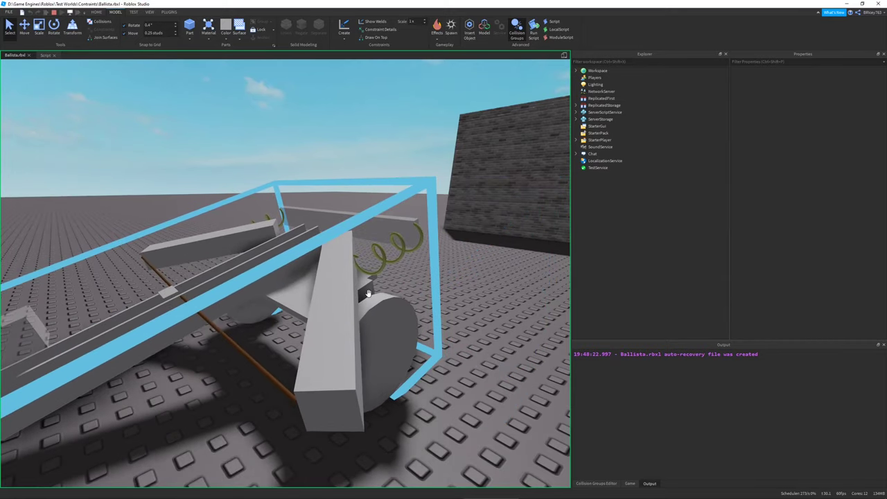
right_drag(250, 277, 309, 271)
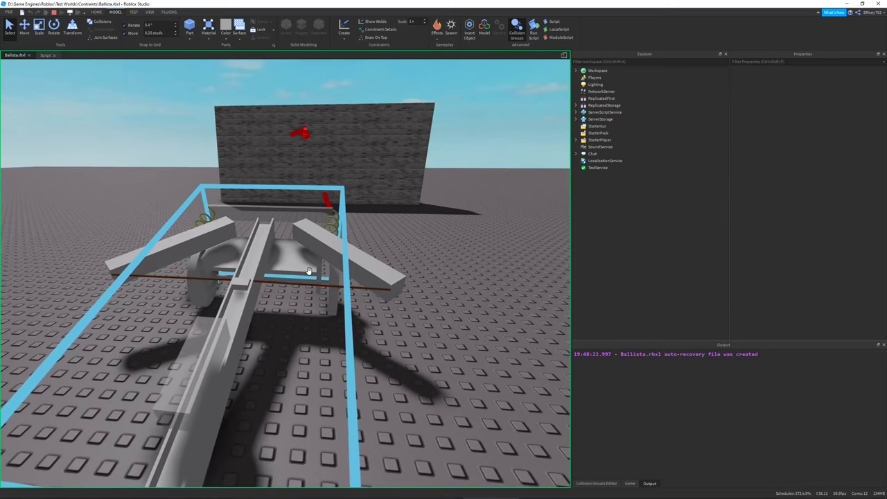
right_drag(309, 272, 310, 325)
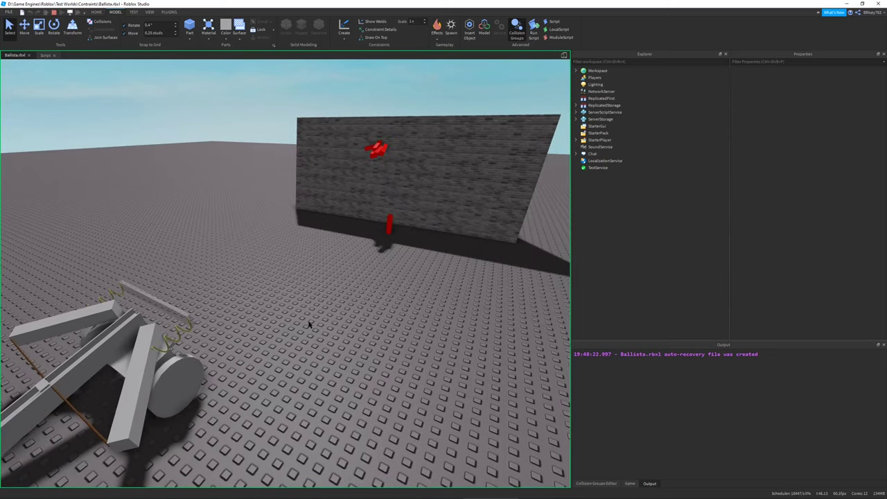
right_drag(384, 373, 374, 366)
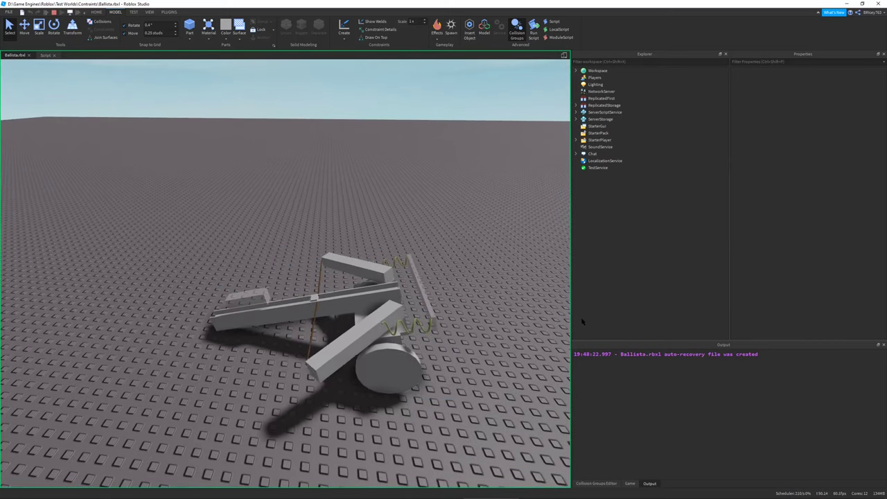
right_drag(400, 333, 399, 334)
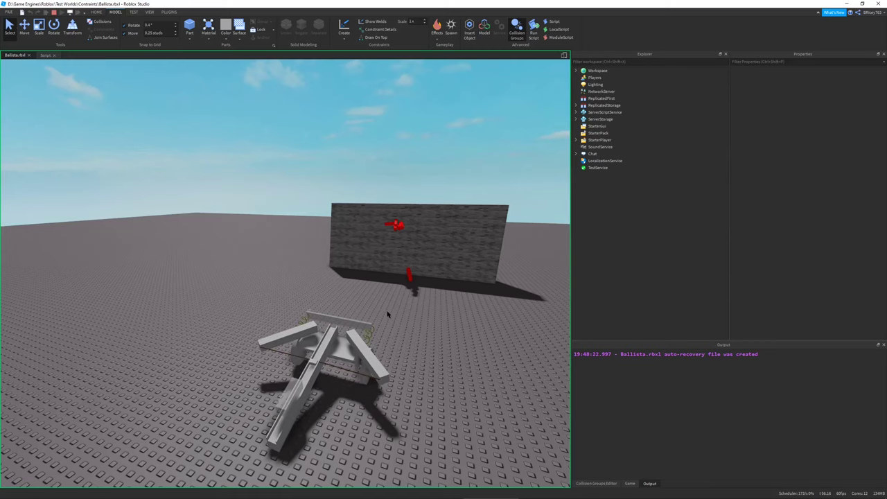
right_drag(388, 315, 369, 305)
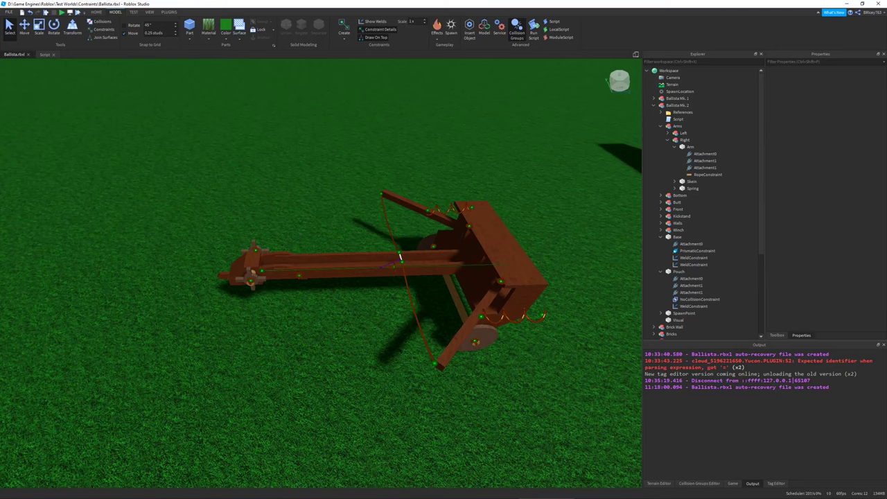
Inspect the properties of the left arm's spring constraint on Ballista Mk. 2.
right_drag(444, 347, 394, 346)
right_drag(451, 319, 351, 279)
right_drag(559, 222, 559, 222)
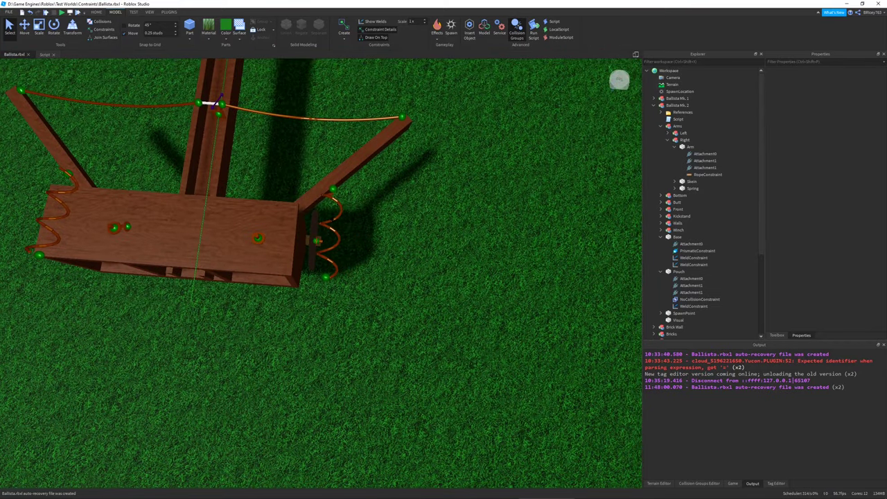
click(326, 226)
key(a)
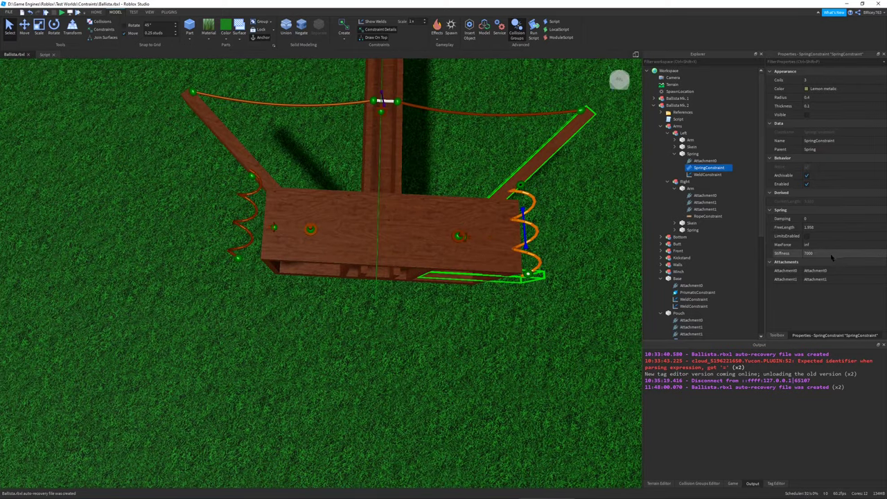
right_drag(515, 257, 515, 257)
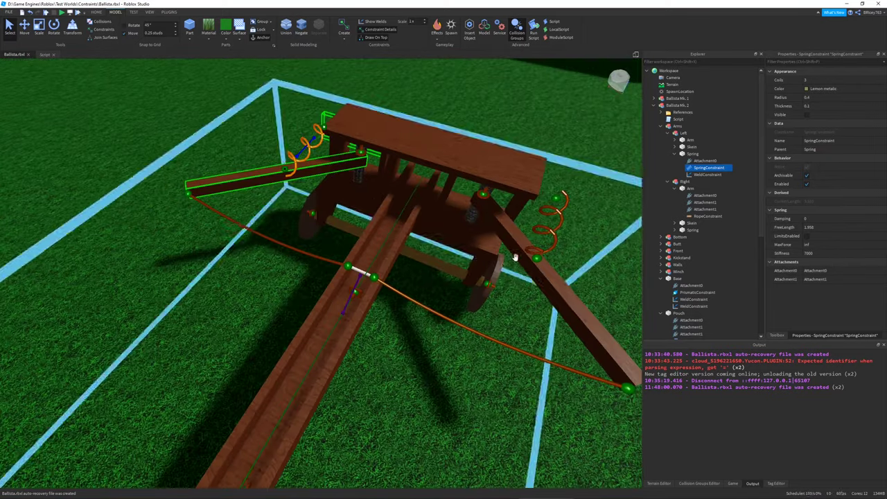
Inspect the rope constraints linking the right and left arms to the pouch.
click(418, 299)
right_drag(418, 300, 418, 300)
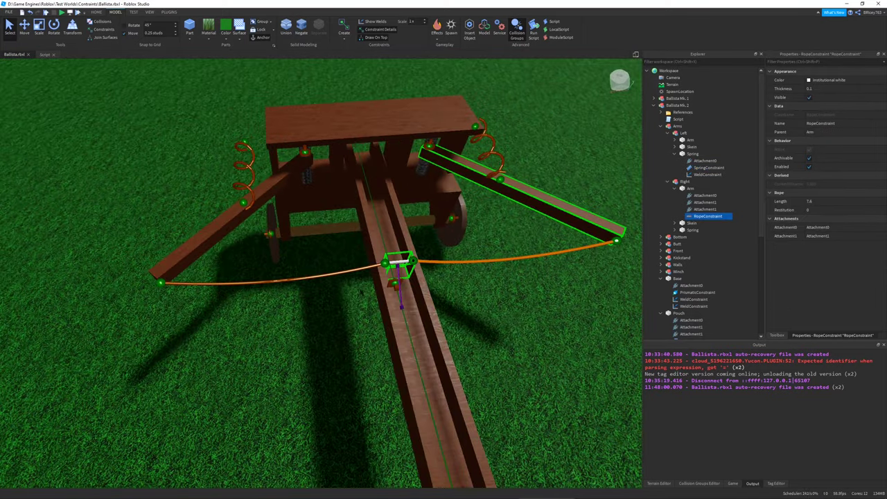
click(345, 270)
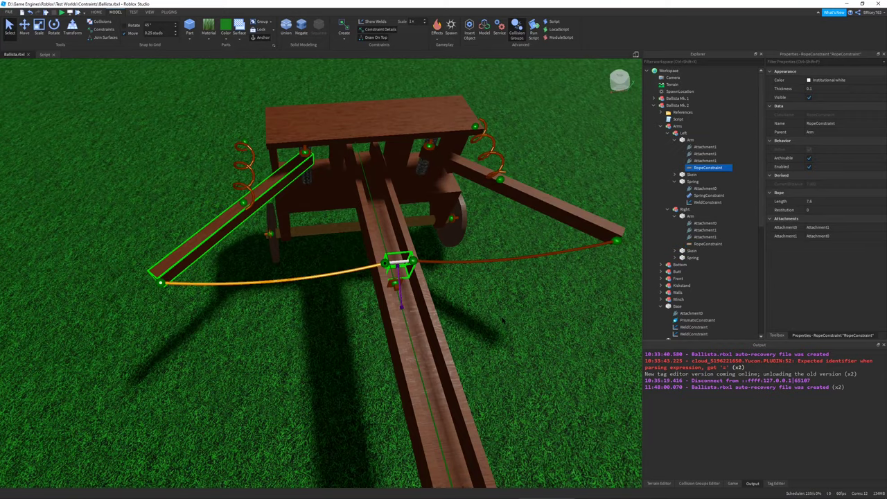
right_drag(502, 320, 495, 366)
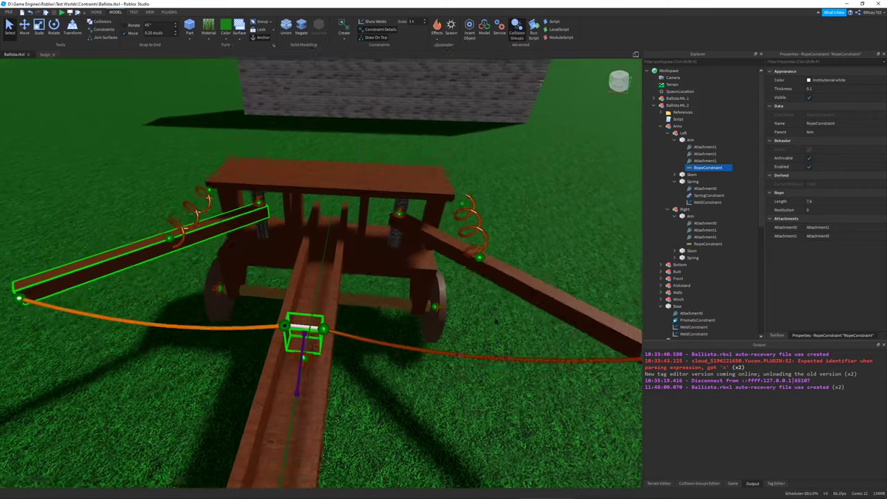
Inspect the prismatic constraint that slides the pouch along the base rail and review its limits.
right_drag(395, 258, 394, 259)
scroll(394, 258, up, 5)
click(341, 293)
scroll(281, 278, up, 5)
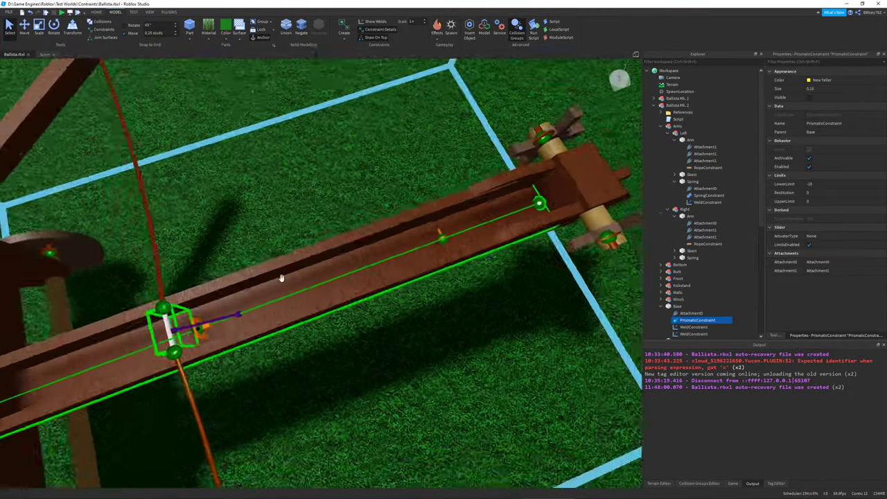
scroll(281, 278, down, 3)
right_drag(301, 299, 301, 300)
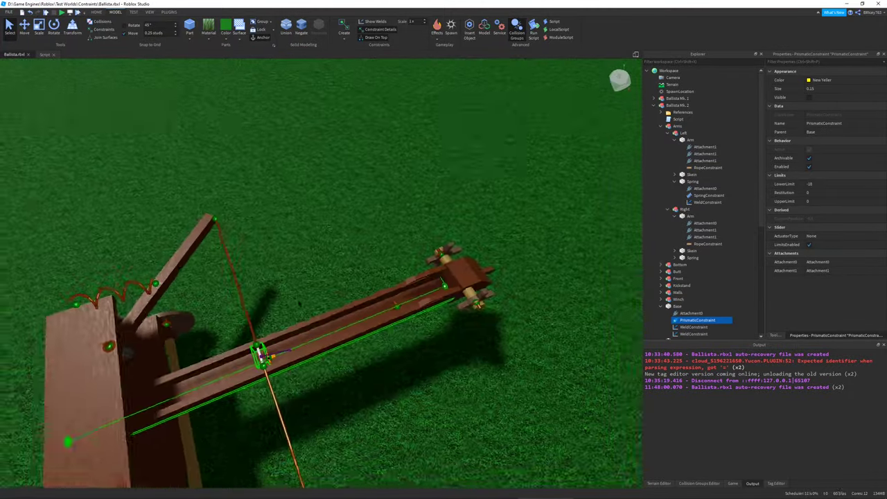
scroll(428, 256, down, 5)
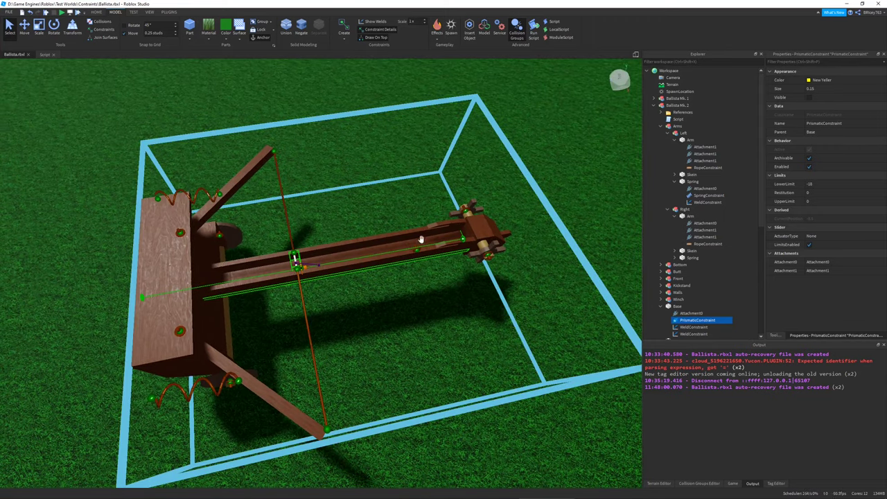
Select the right arm's rope constraint again and review its length and restitution.
right_drag(472, 238, 432, 217)
scroll(480, 205, up, 3)
click(433, 218)
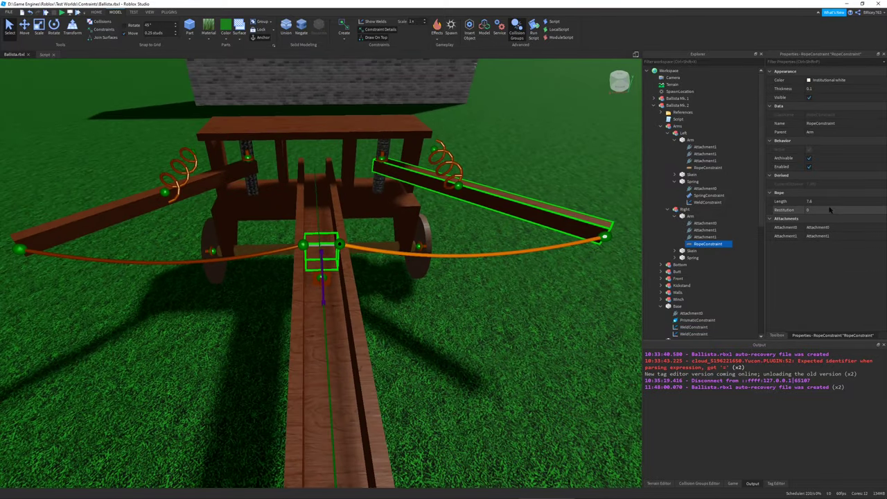
right_drag(452, 333, 452, 333)
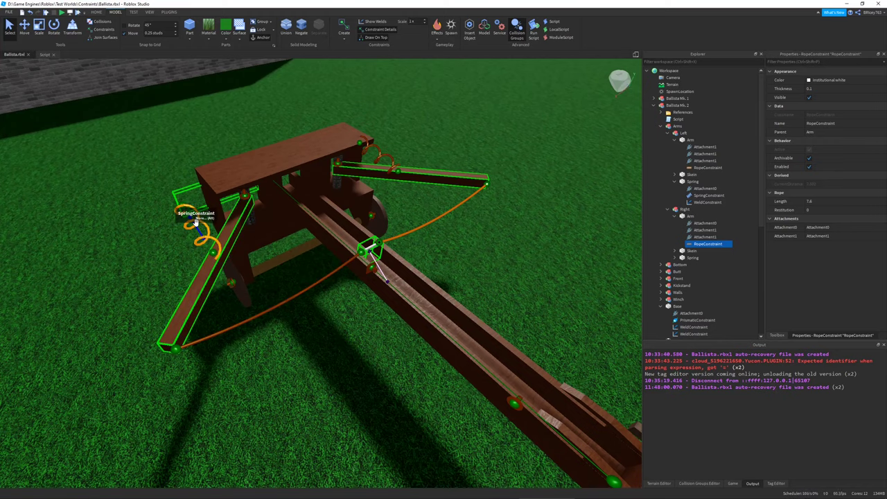
Examine the wheel axle attachments and select the winch's Detector part.
scroll(430, 291, up, 5)
right_drag(430, 292, 430, 291)
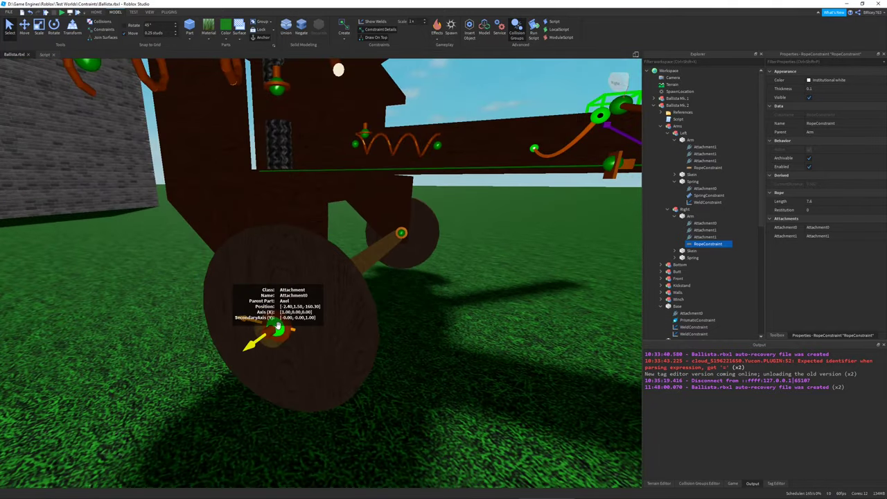
right_drag(277, 326, 326, 234)
click(343, 284)
scroll(407, 269, down, 3)
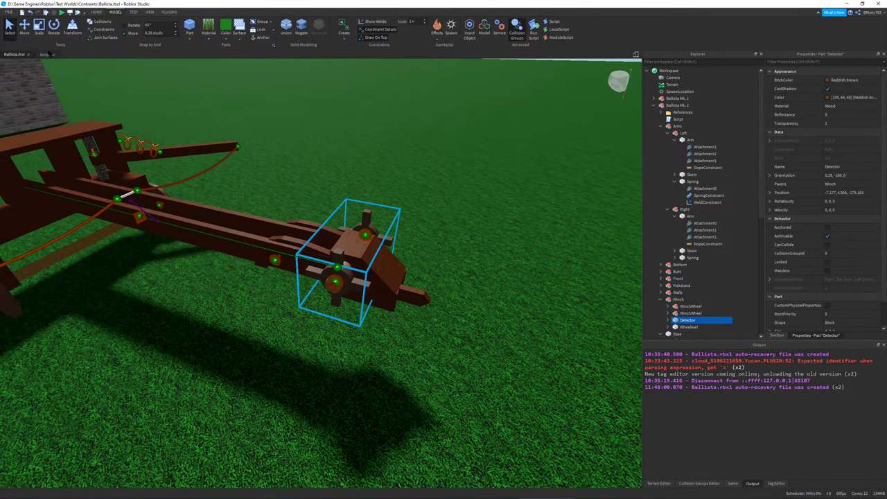
Open the ballista's script and collapse all of its code folds.
click(43, 54)
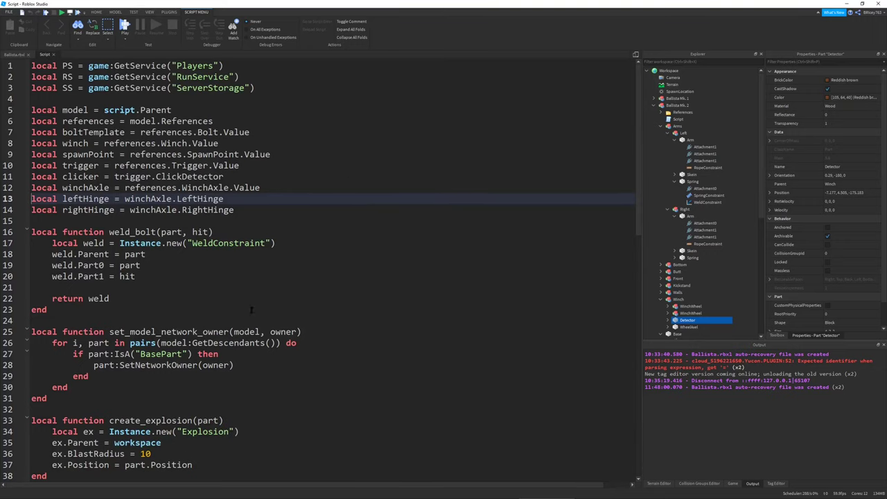
scroll(252, 310, down, 7)
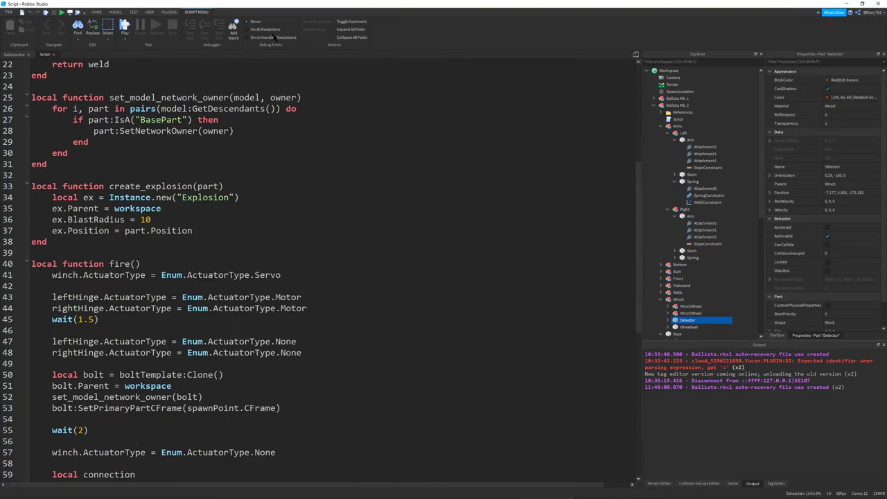
click(351, 37)
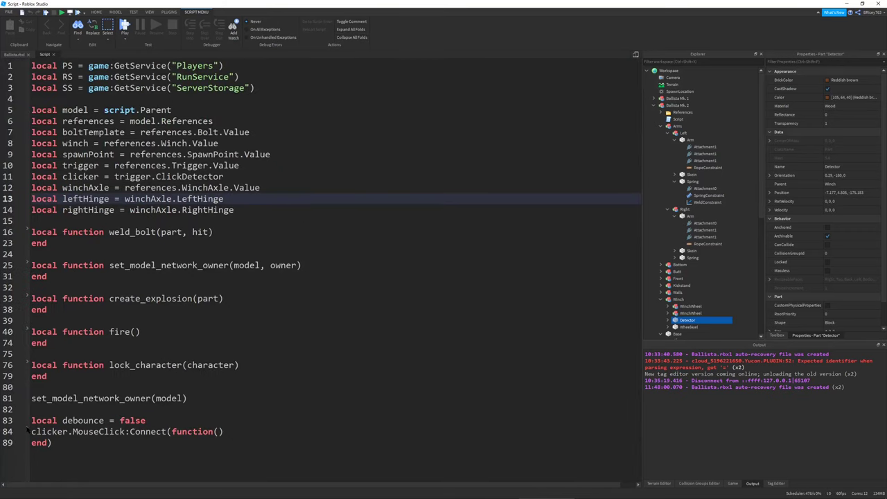
Expand the clicker's MouseClick handler and highlight the "local debounce = false" line.
click(28, 431)
scroll(44, 423, down, 1)
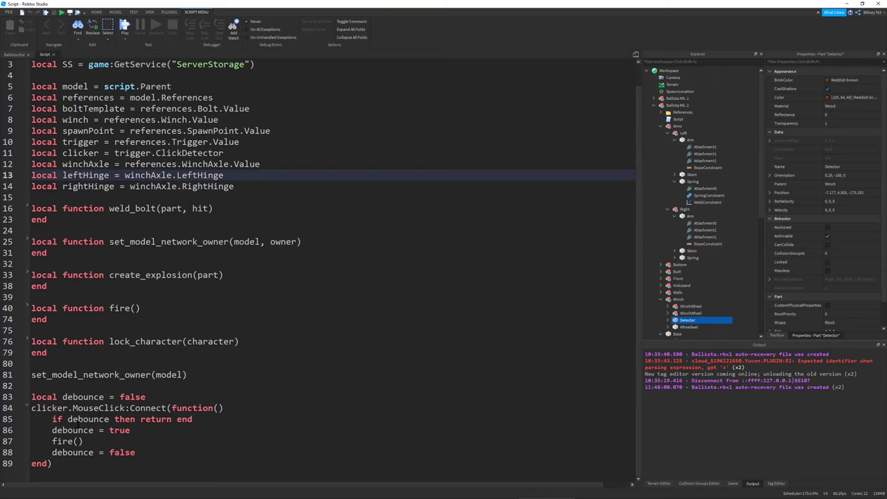
triple_click(115, 397)
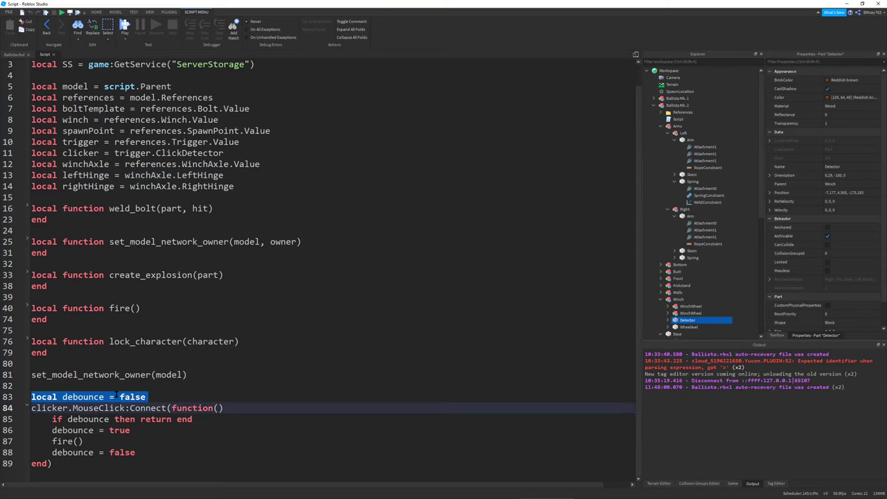
Highlight the clicker's MouseClick event in the script and check the winch Detector in the 3D model before returning to the code.
click(97, 400)
double_click(96, 408)
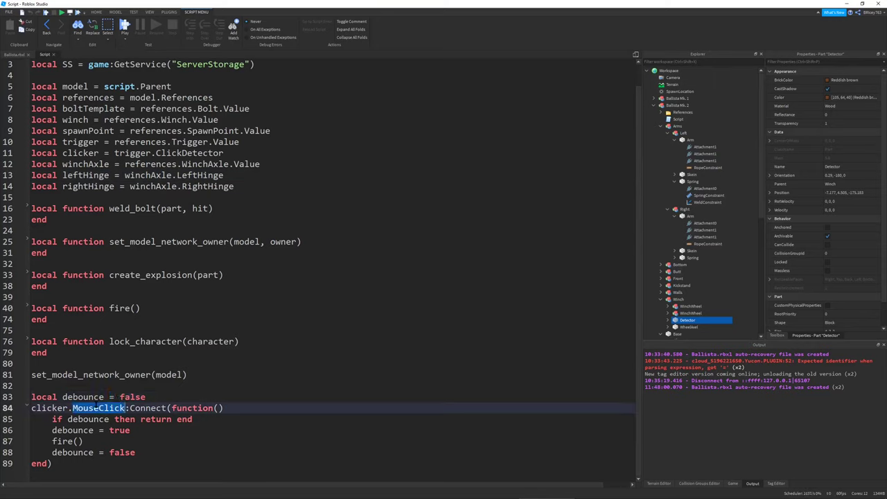
click(16, 54)
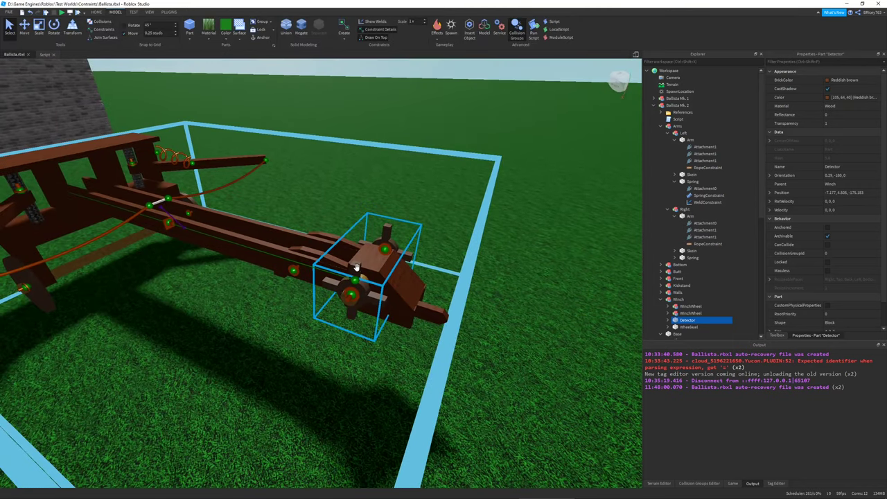
click(44, 54)
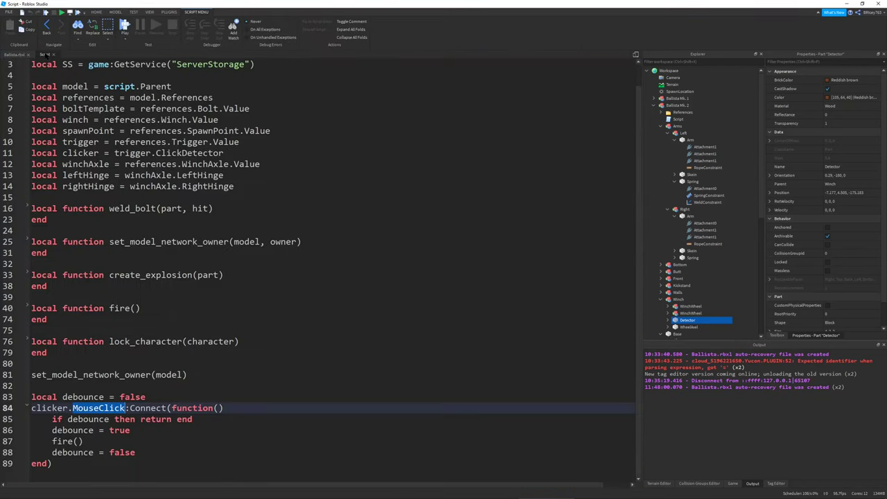
Highlight the debounce check, the "debounce = true" line and the fire() call inside the MouseClick handler.
click(111, 430)
triple_click(111, 430)
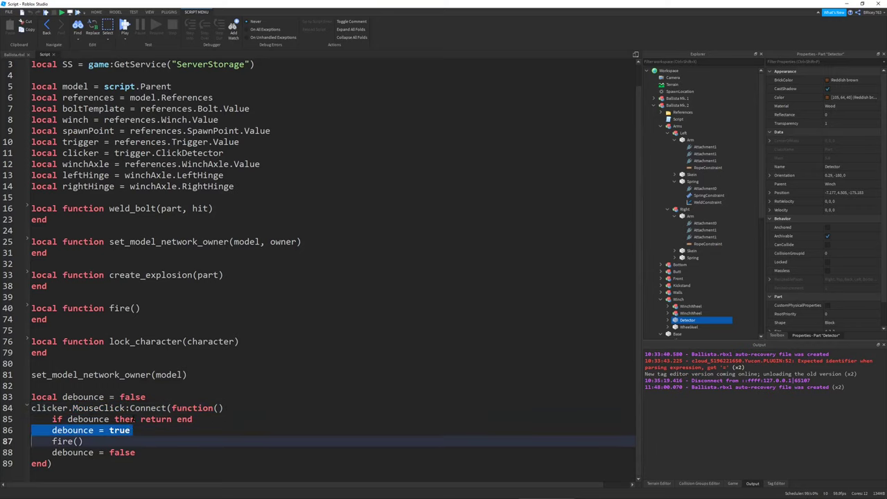
triple_click(111, 418)
click(111, 430)
double_click(111, 430)
drag(82, 441, 52, 442)
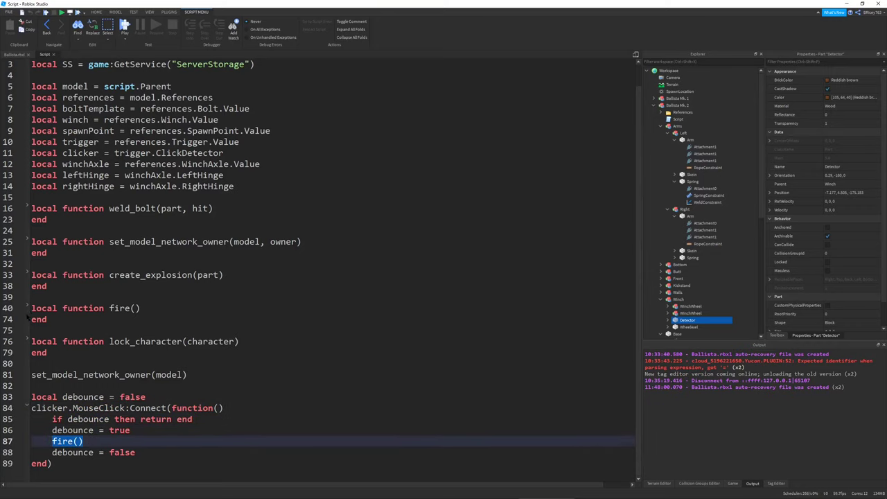
Expand the fire() function and highlight the line that sets the winch's ActuatorType to Servo.
click(27, 310)
scroll(61, 333, down, 4)
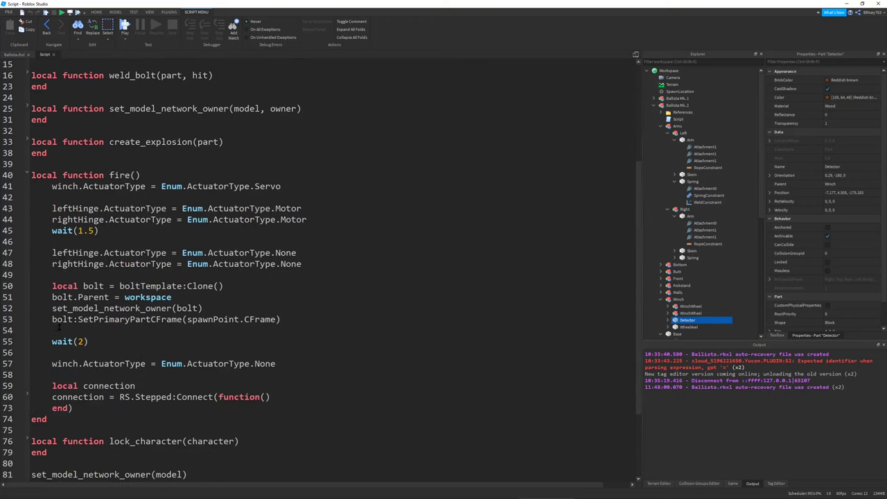
double_click(198, 185)
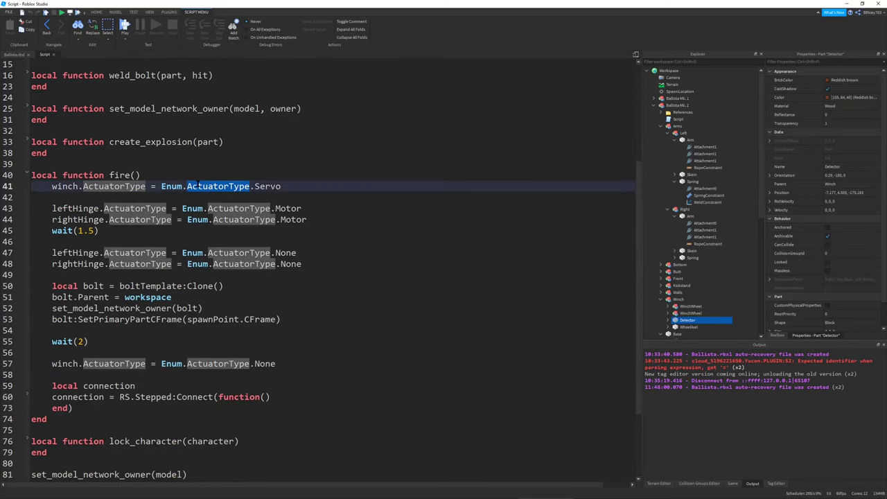
triple_click(198, 186)
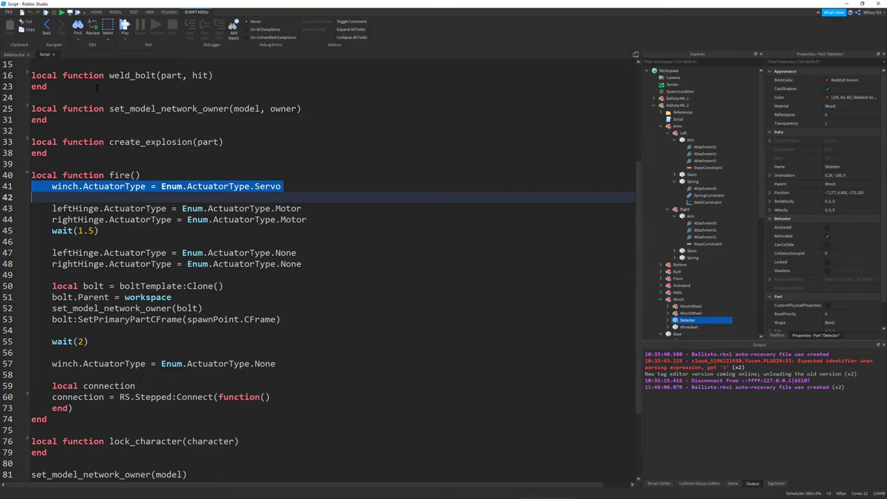
Select the base's PrismaticConstraint in the 3D model and examine its limits and its travel along the rail to the winch.
click(13, 54)
key(f)
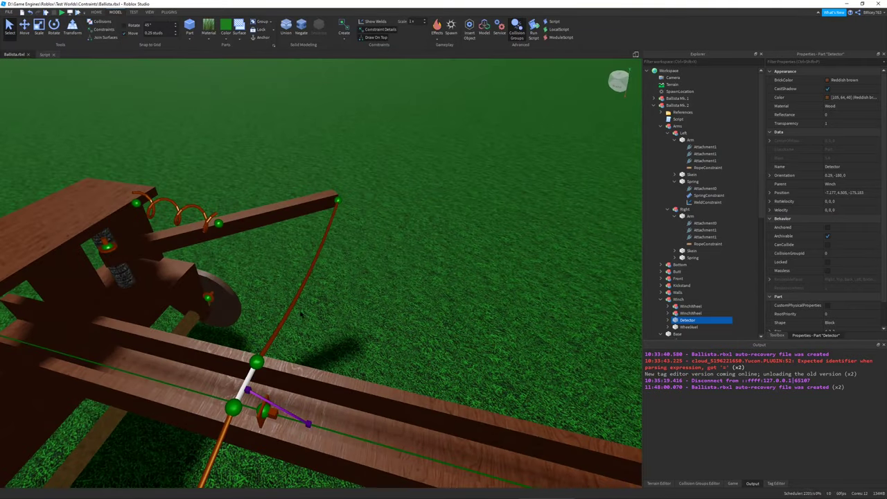
click(255, 405)
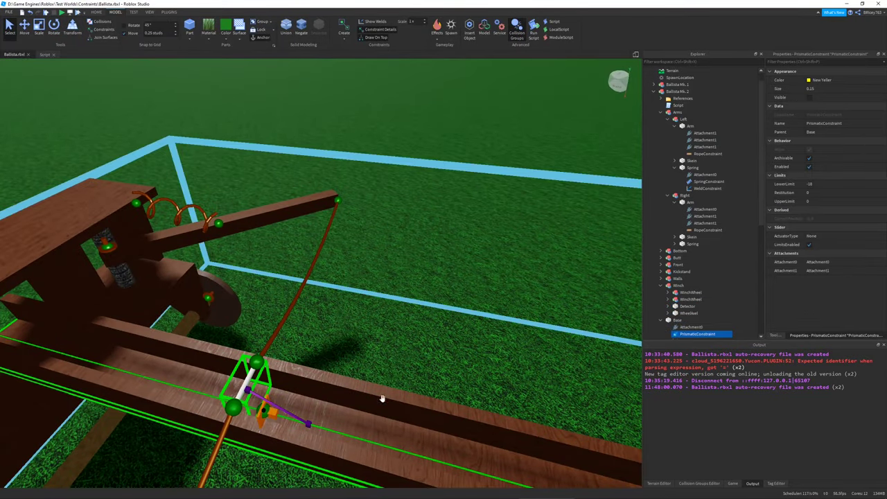
key(f)
scroll(377, 334, up, 5)
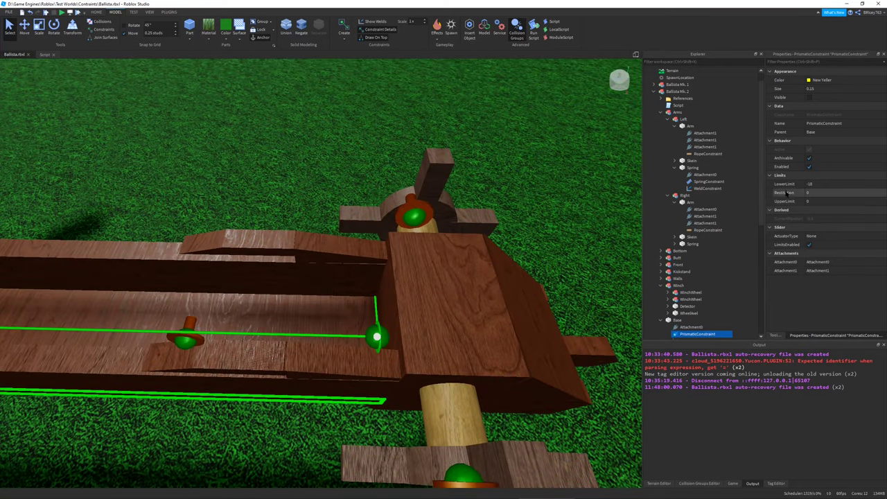
scroll(462, 196, down, 6)
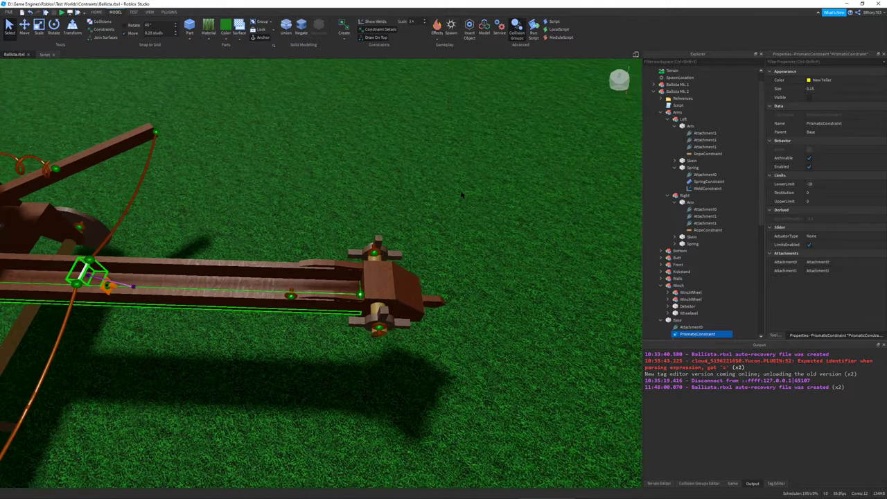
right_drag(462, 195, 420, 210)
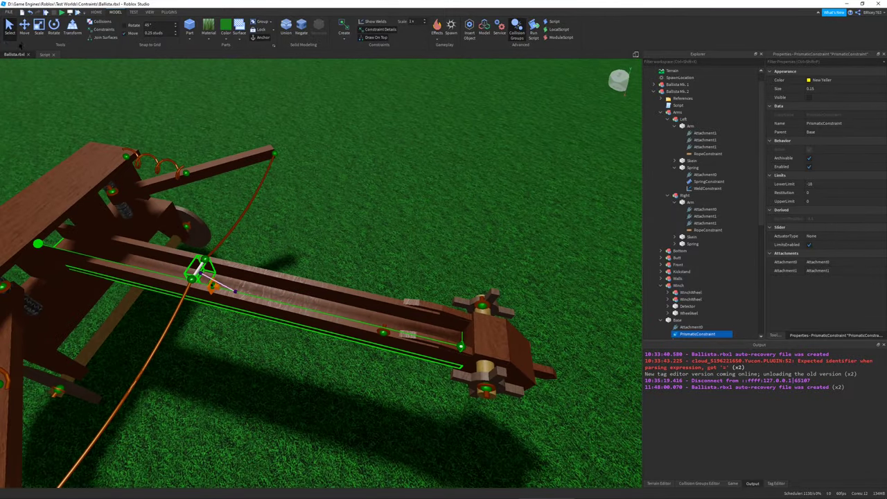
Highlight the script lines in fire() that set the left and right hinges' ActuatorType to None, and those that set it to Motor.
click(45, 54)
click(308, 264)
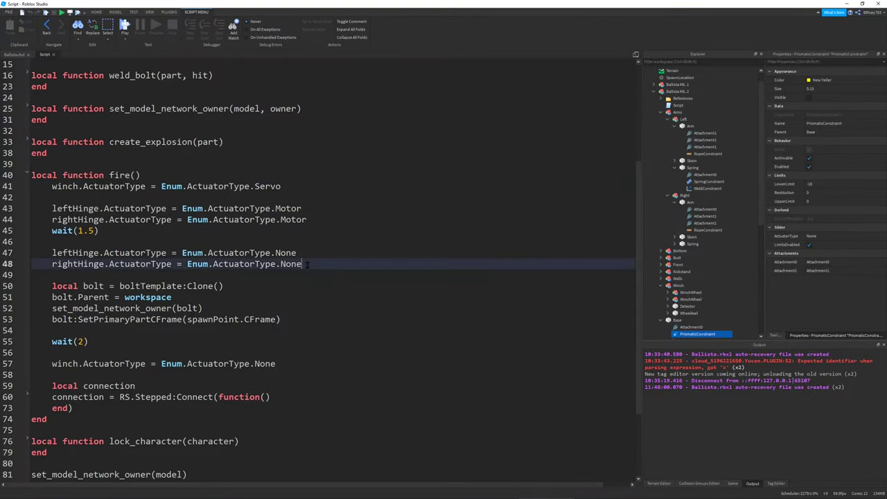
drag(307, 264, 53, 253)
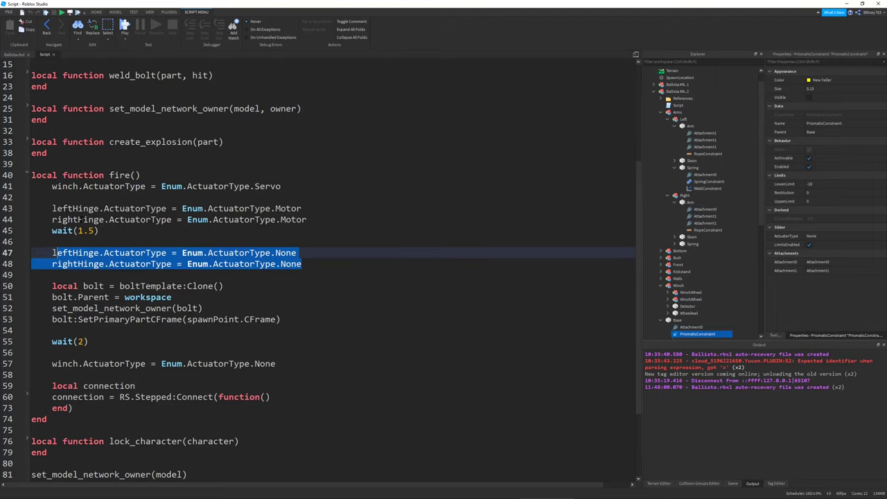
drag(305, 217, 27, 206)
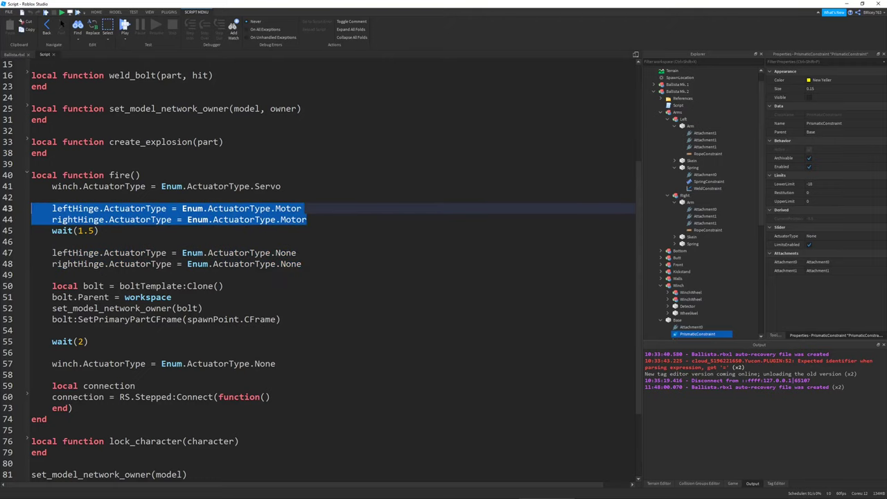
Examine the winch wheels and their hinge constraints at the rear of the ballista model.
click(14, 54)
key(f)
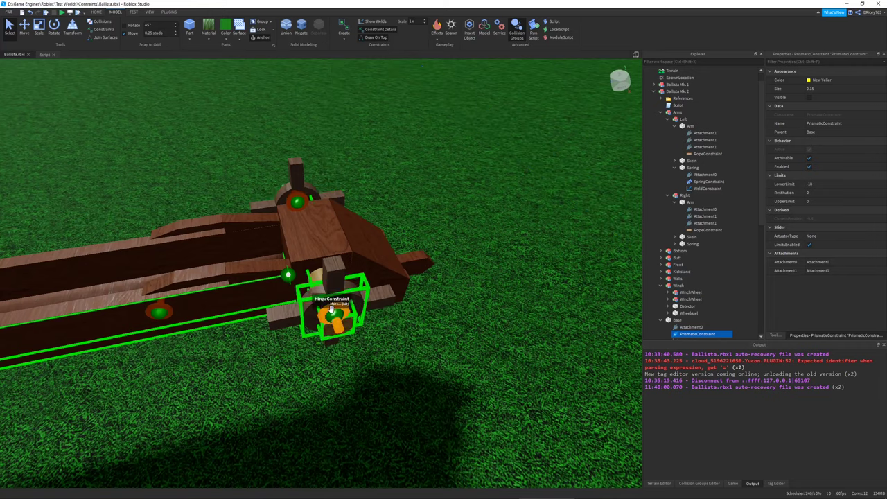
scroll(208, 208, down, 5)
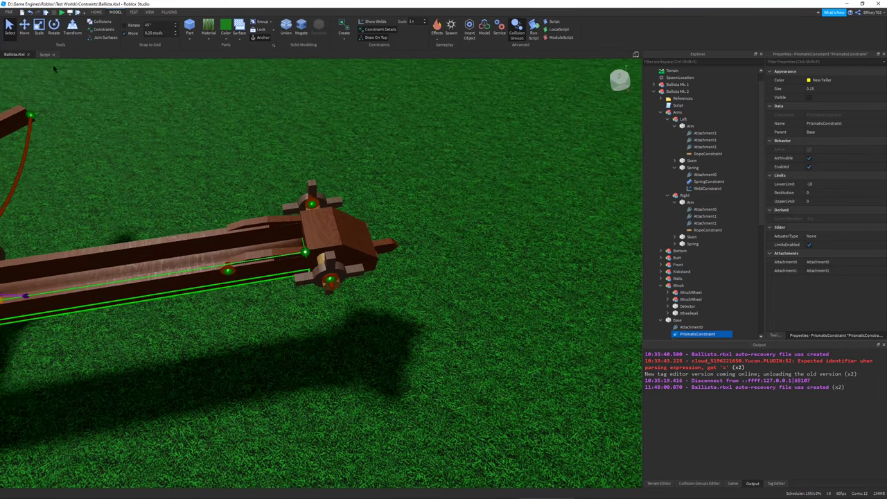
Review the wait and bolt-cloning lines of fire() in the script and highlight the set_model_network_owner call on the bolt.
click(44, 55)
click(148, 237)
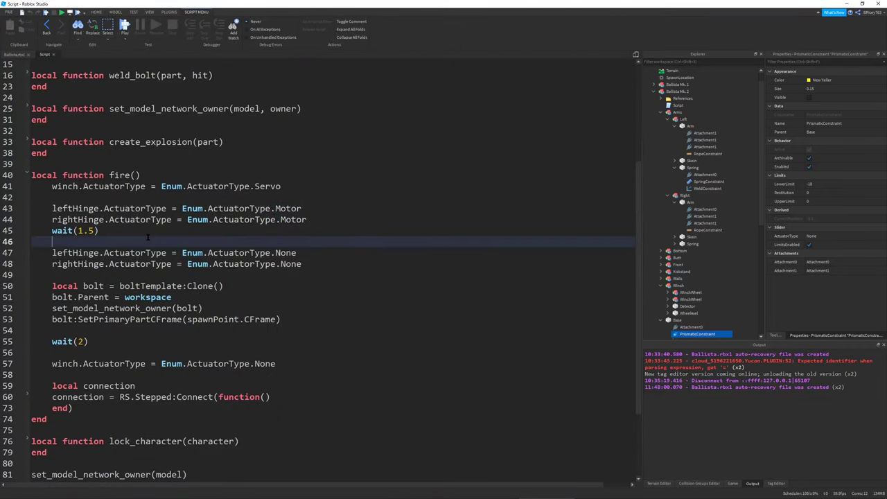
click(299, 264)
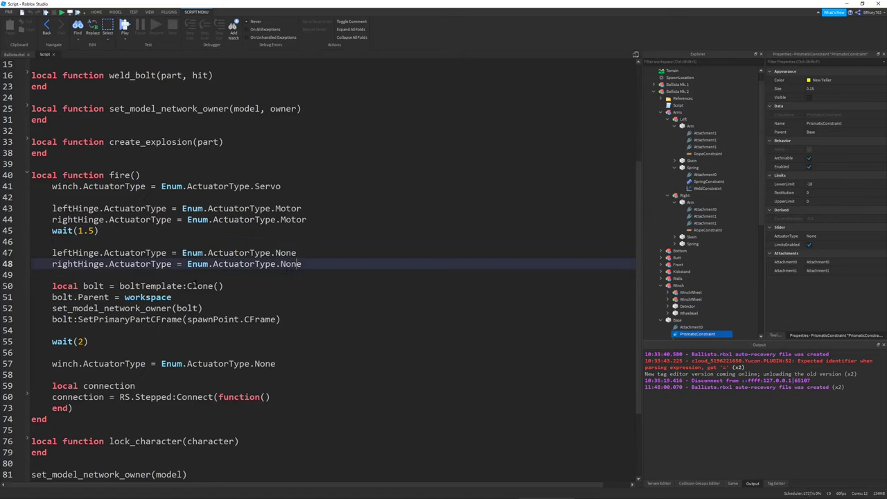
click(185, 286)
triple_click(147, 307)
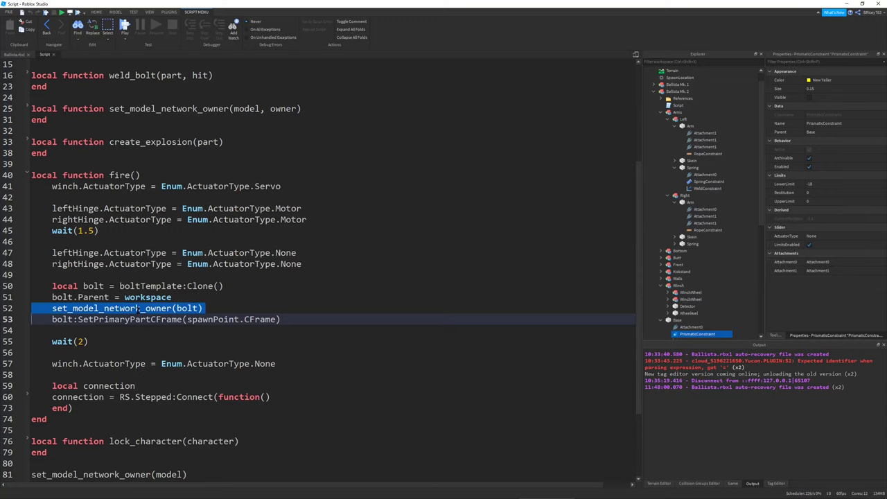
click(138, 308)
double_click(139, 308)
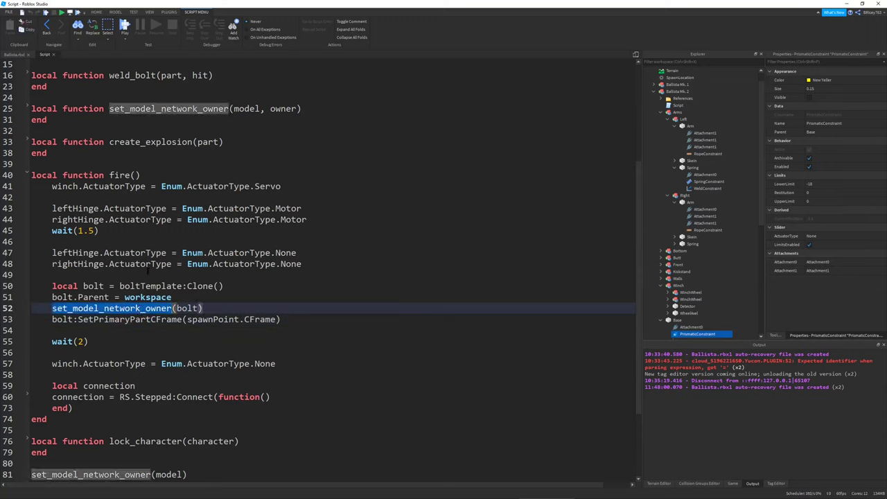